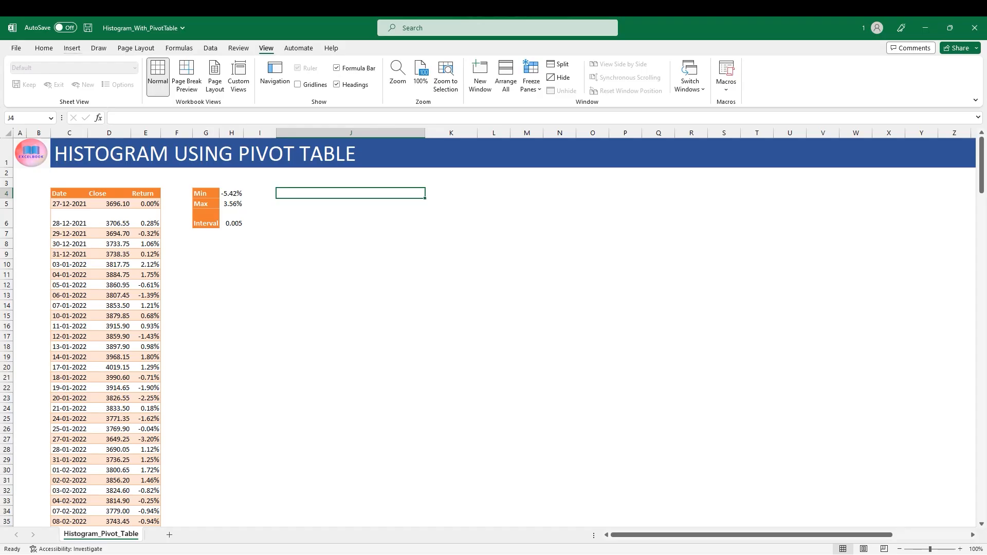
# - Insert a PivotTable from the range C4:E252 on the existing worksheet at cell J4
pyautogui.click(72, 49)
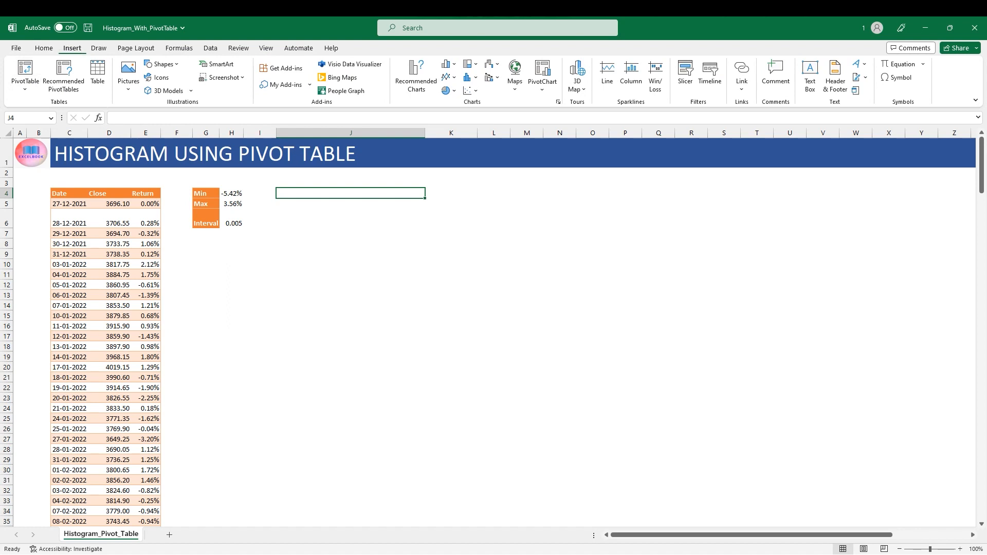
pyautogui.click(25, 72)
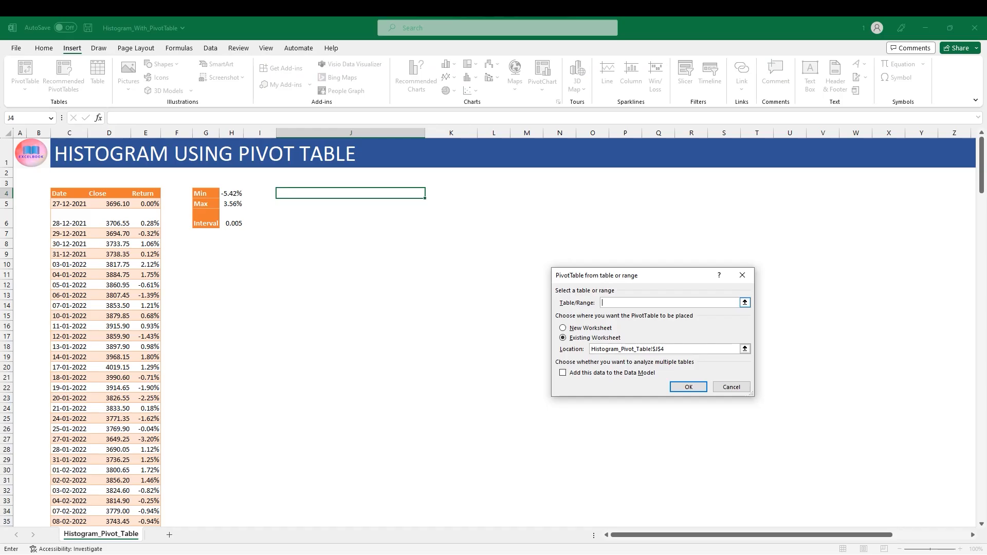
pyautogui.click(949, 323)
pyautogui.click(70, 193)
pyautogui.hotkey('ctrl', 'shift', 'Right')
pyautogui.hotkey('ctrl', 'shift', 'Down')
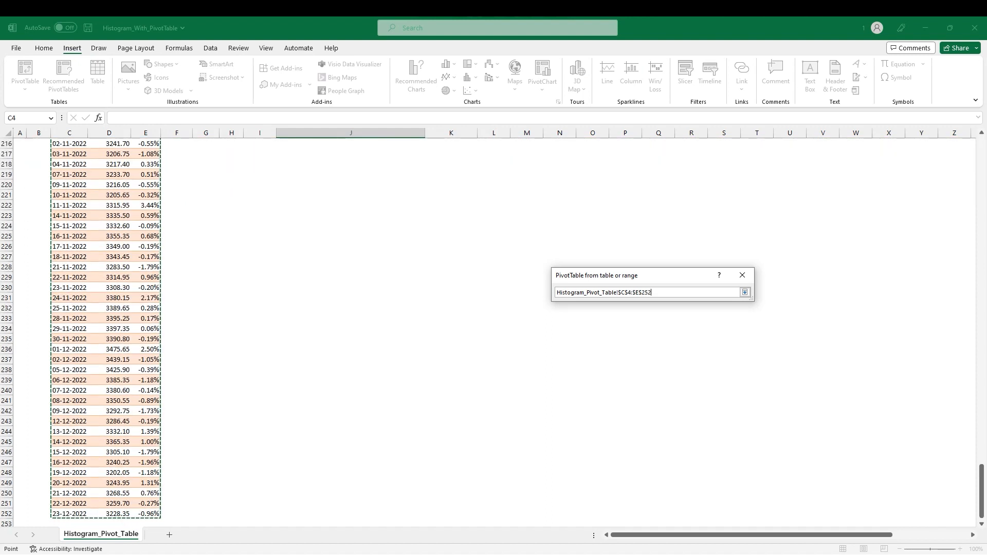
pyautogui.click(745, 292)
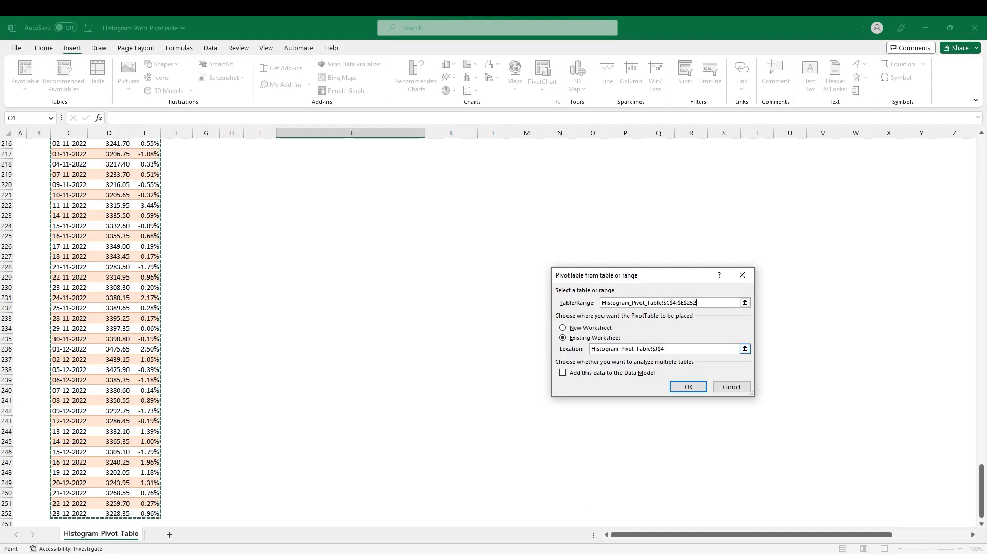
pyautogui.click(949, 406)
pyautogui.moveTo(981, 189); pyautogui.dragTo(982, 183)
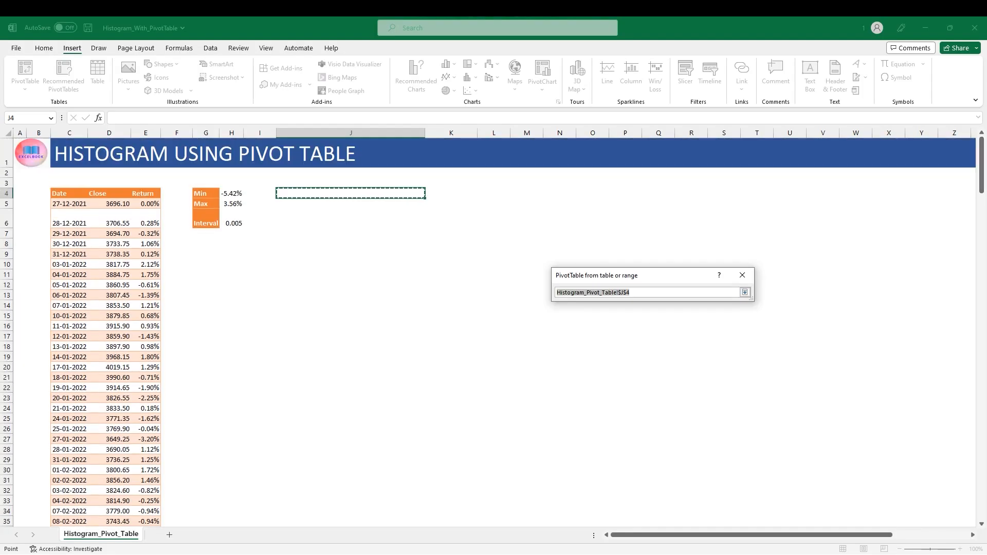
pyautogui.click(745, 292)
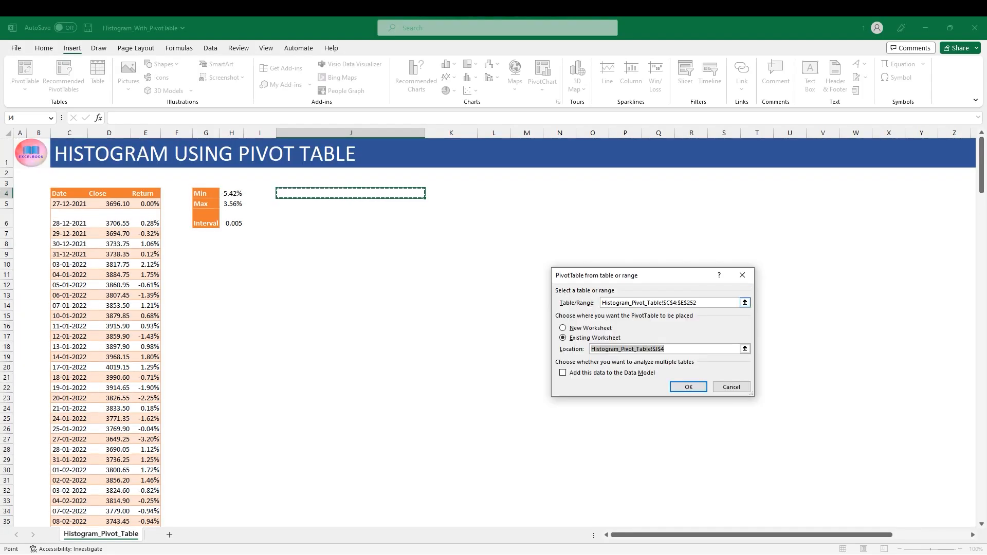
pyautogui.press('Return')
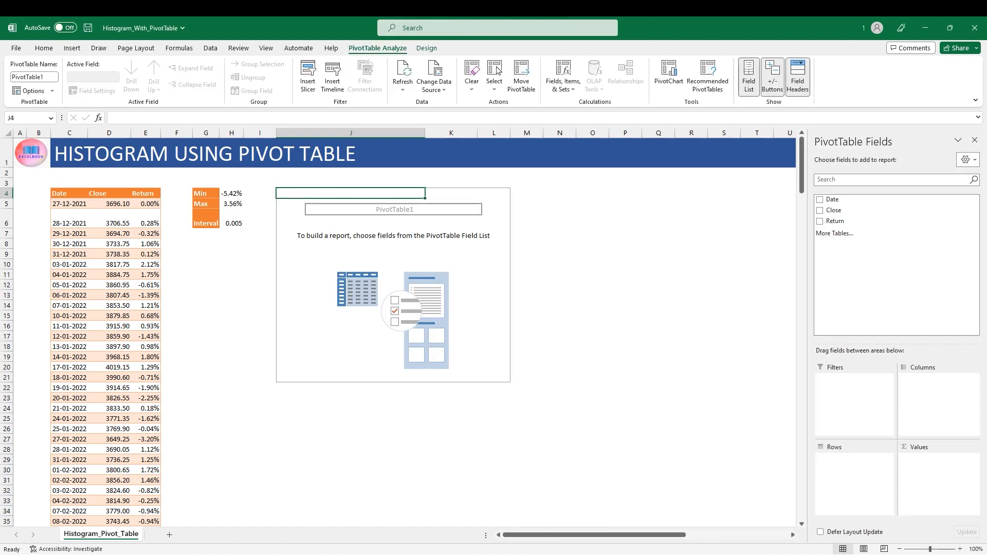
# - Add the Return field to both the Rows and Values areas of the PivotTable
pyautogui.click(625, 387)
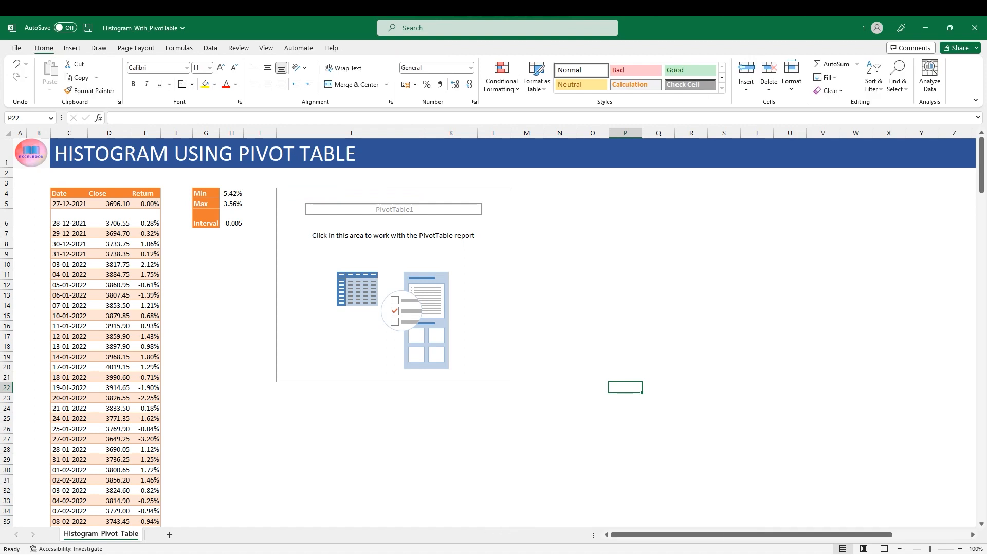
pyautogui.click(350, 285)
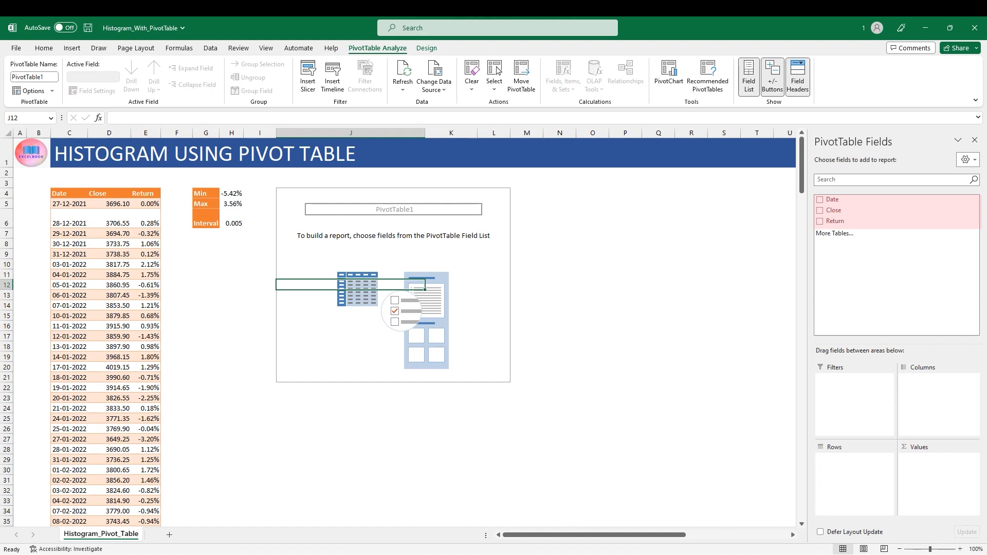
pyautogui.click(351, 193)
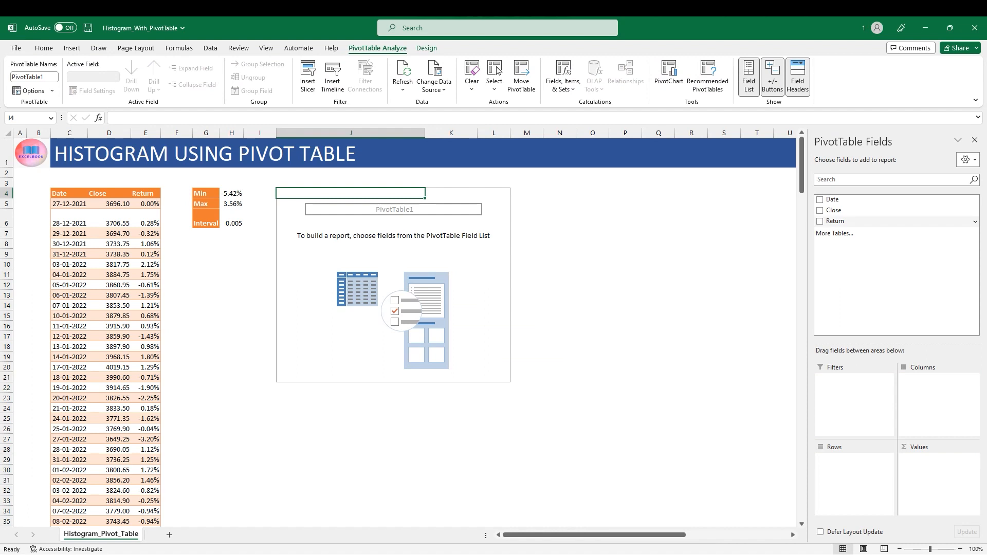
pyautogui.moveTo(835, 221); pyautogui.dragTo(854, 459)
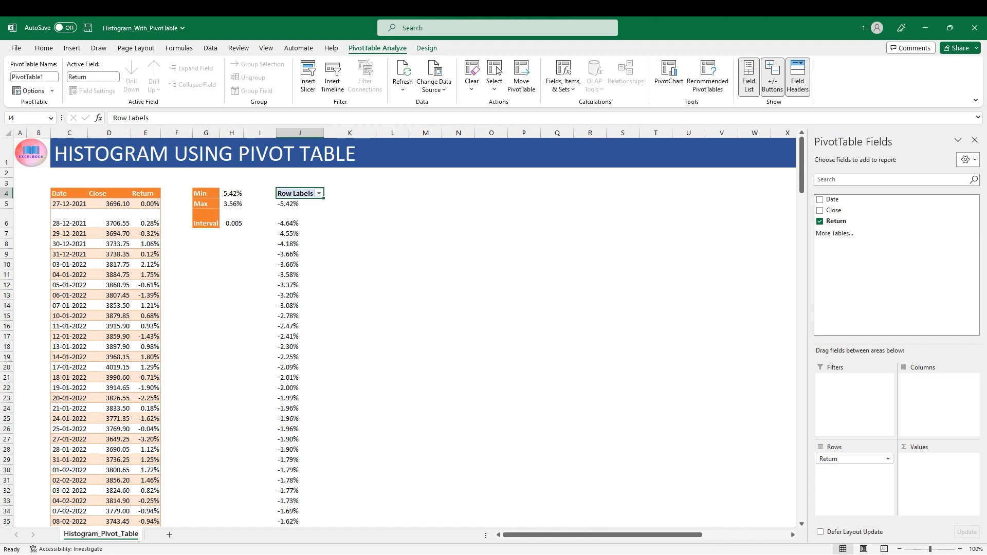
pyautogui.moveTo(836, 221); pyautogui.dragTo(929, 466)
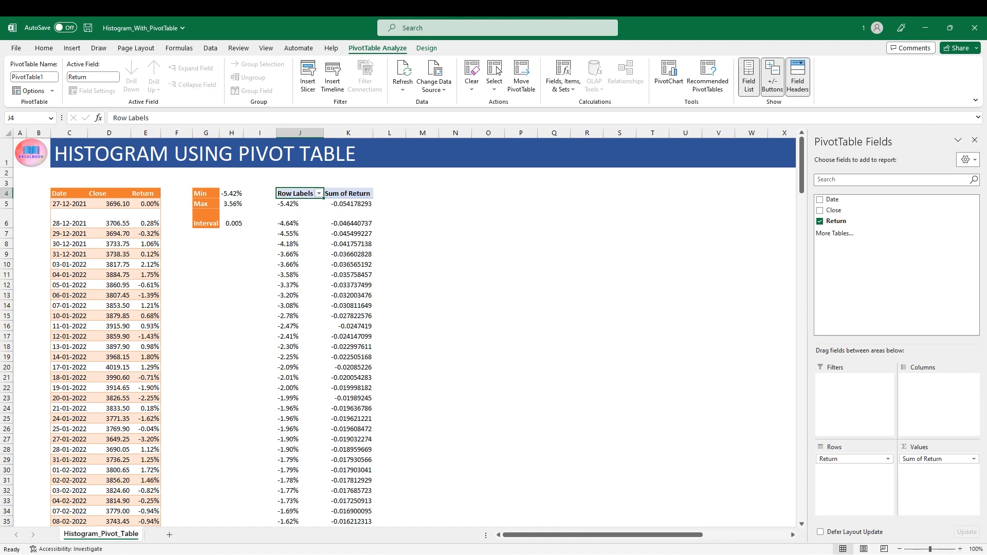
# - Change the Return value field so it summarizes by Count
pyautogui.click(488, 219)
pyautogui.click(348, 194)
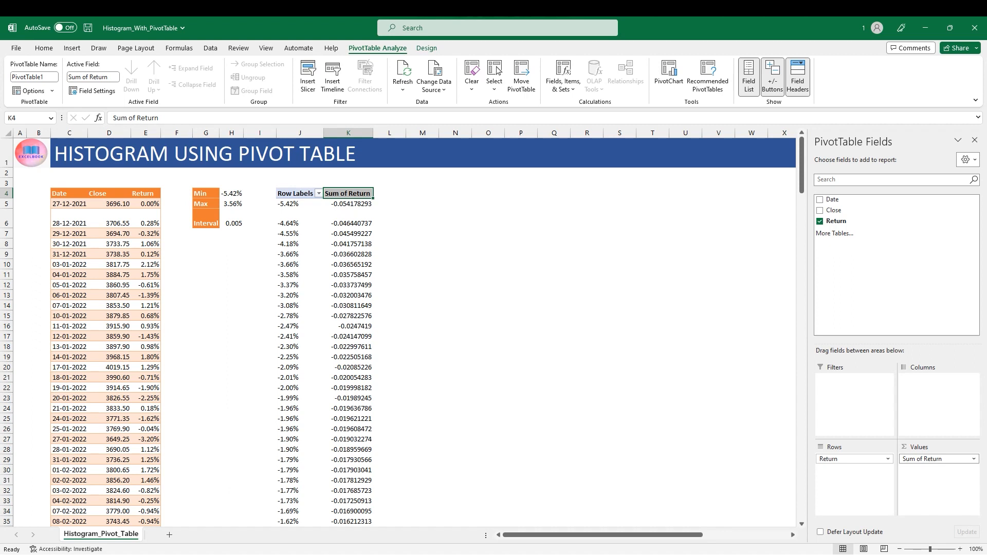
pyautogui.click(939, 458)
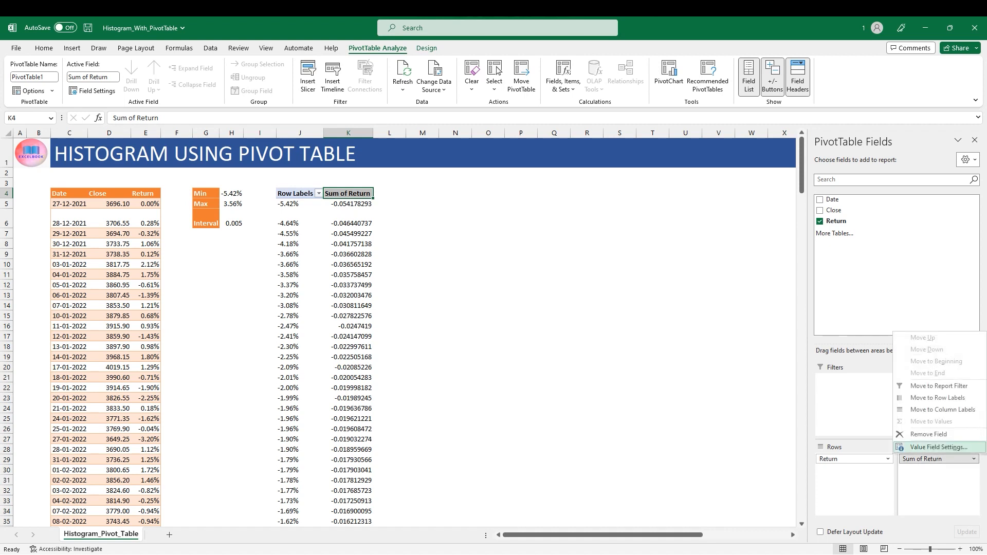
pyautogui.click(925, 447)
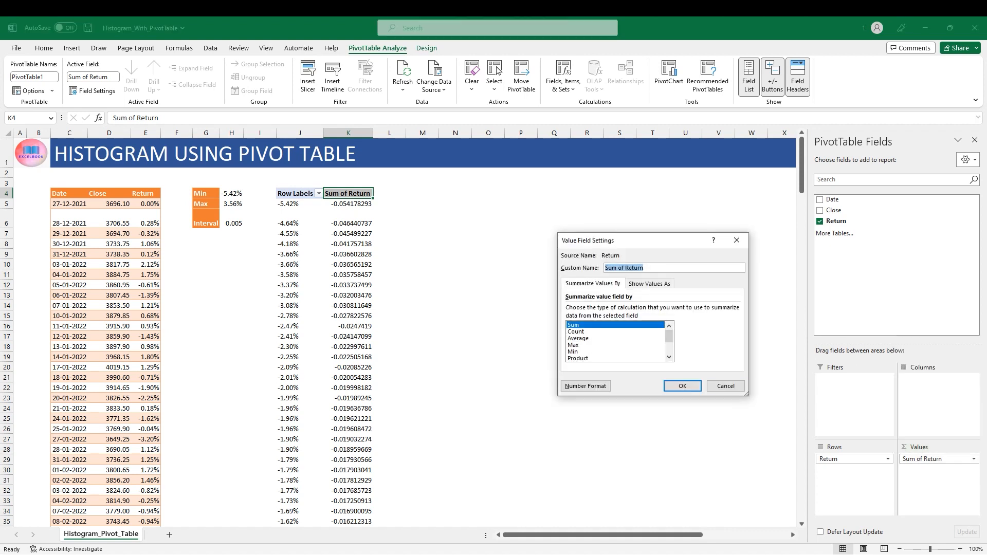
pyautogui.click(576, 332)
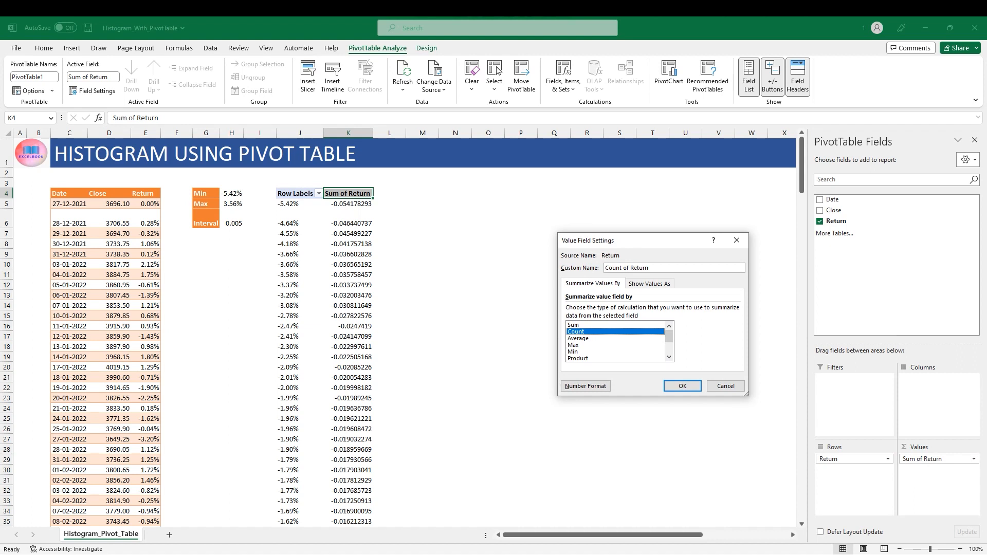
pyautogui.press('Return')
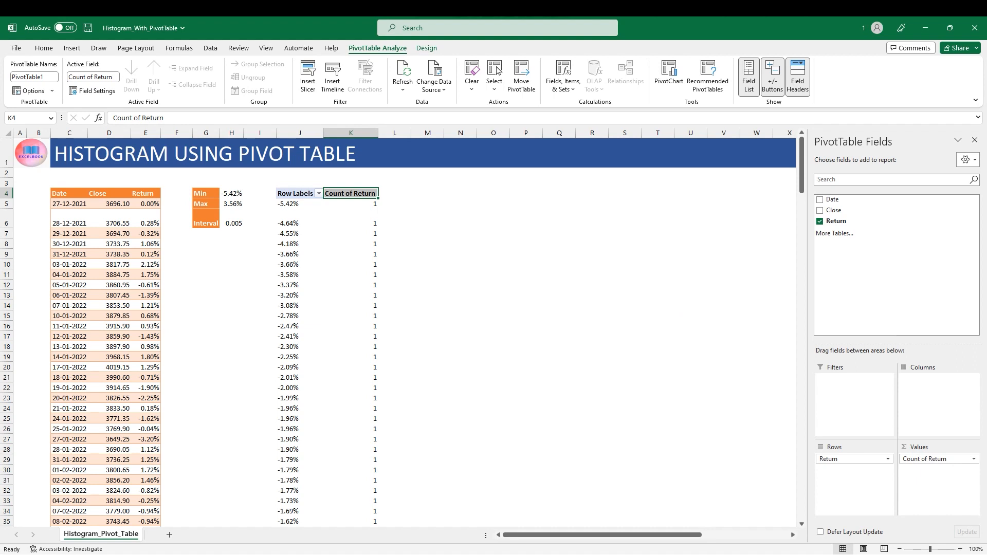
# - Group the PivotTable's Return row labels by an interval of 0.005, keeping the automatic start and end values
pyautogui.rightClick(289, 296)
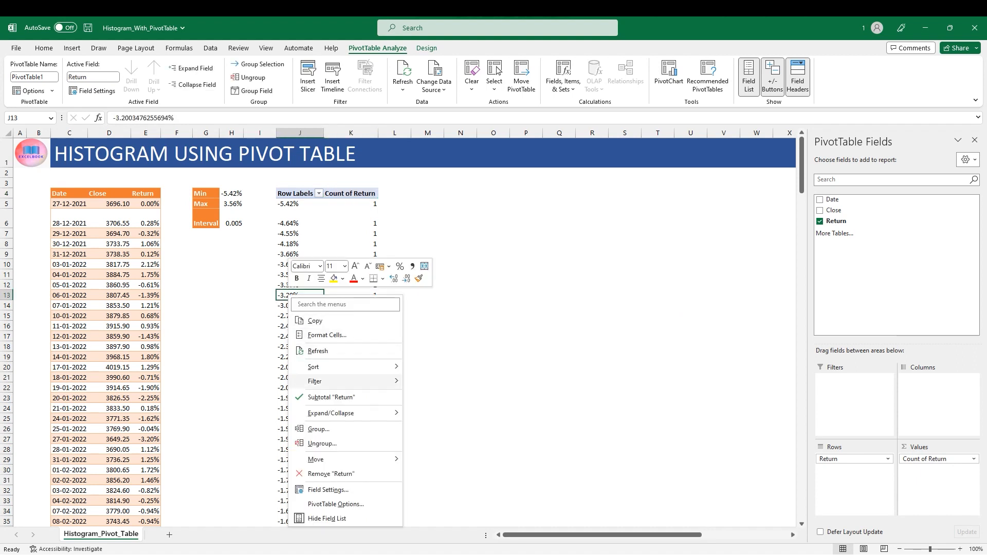
pyautogui.click(318, 429)
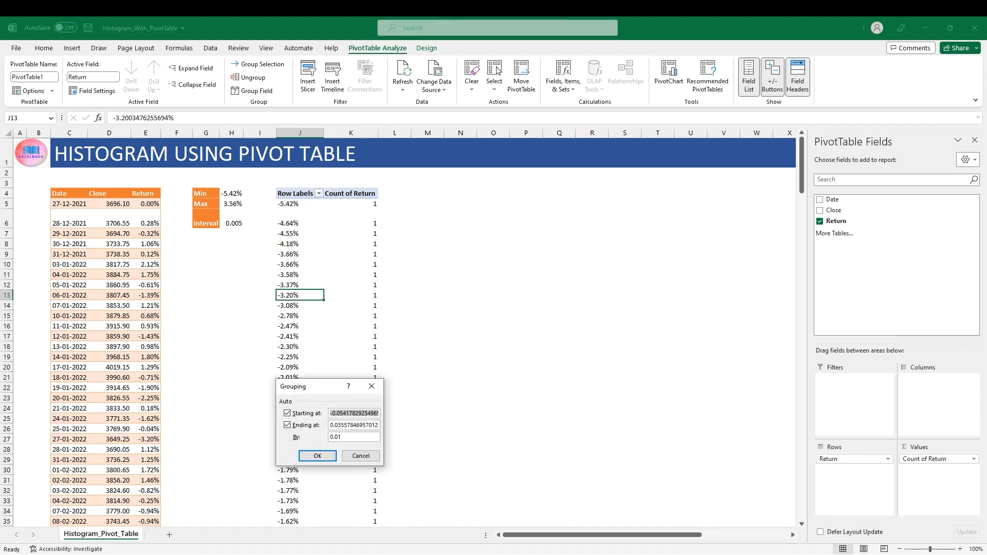
pyautogui.moveTo(332, 391); pyautogui.dragTo(312, 175)
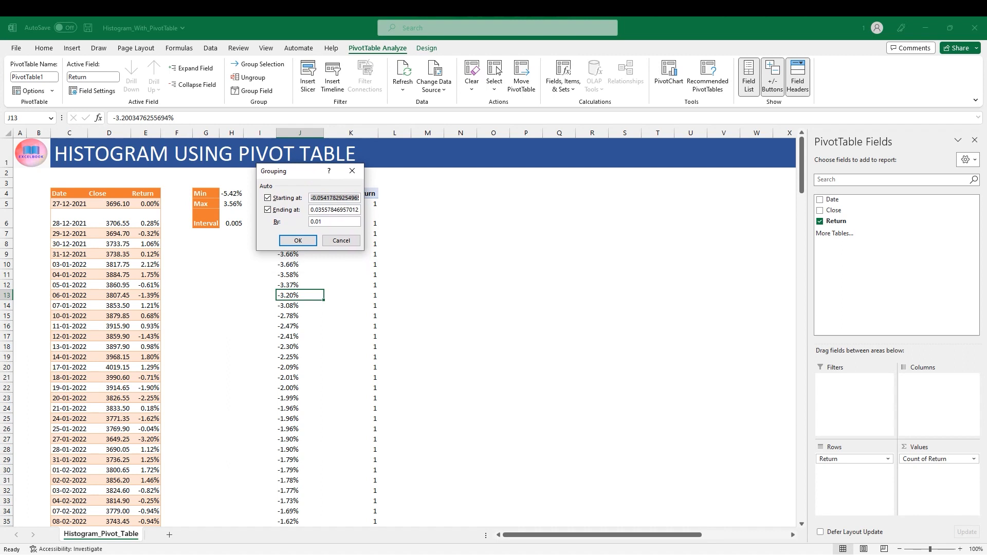
pyautogui.click(329, 222)
pyautogui.press('BackSpace')
pyautogui.write('05')
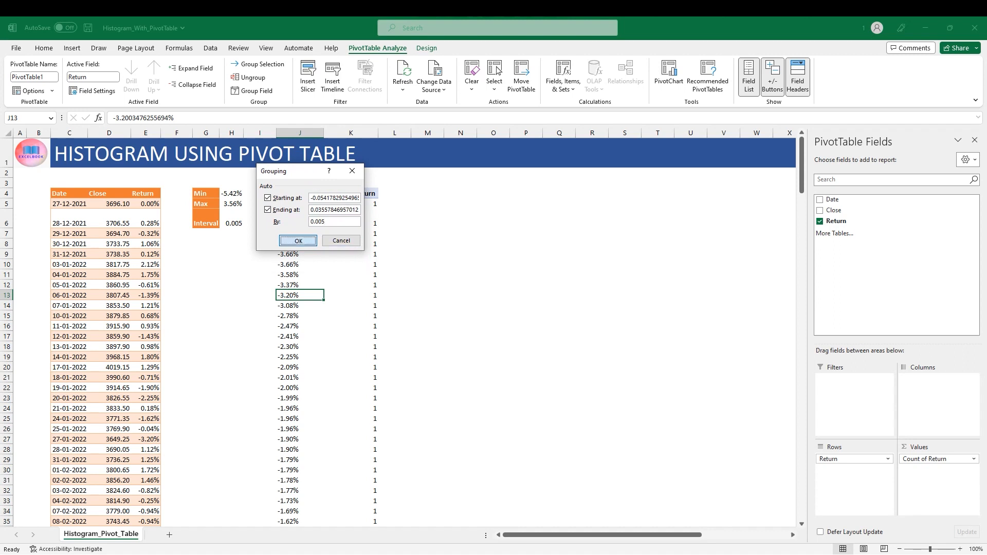
pyautogui.press('Return')
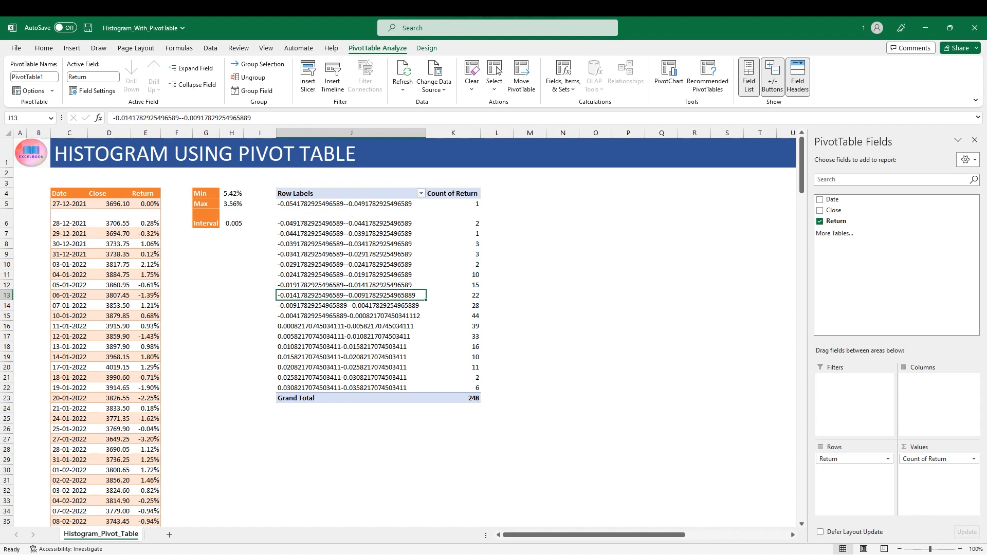
pyautogui.hotkey('shift', 'Right')
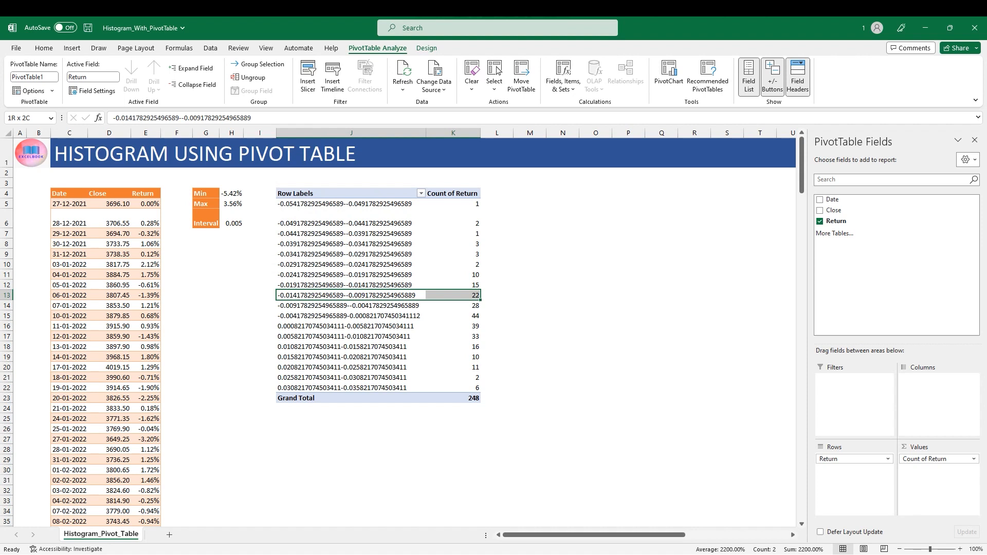
pyautogui.click(529, 234)
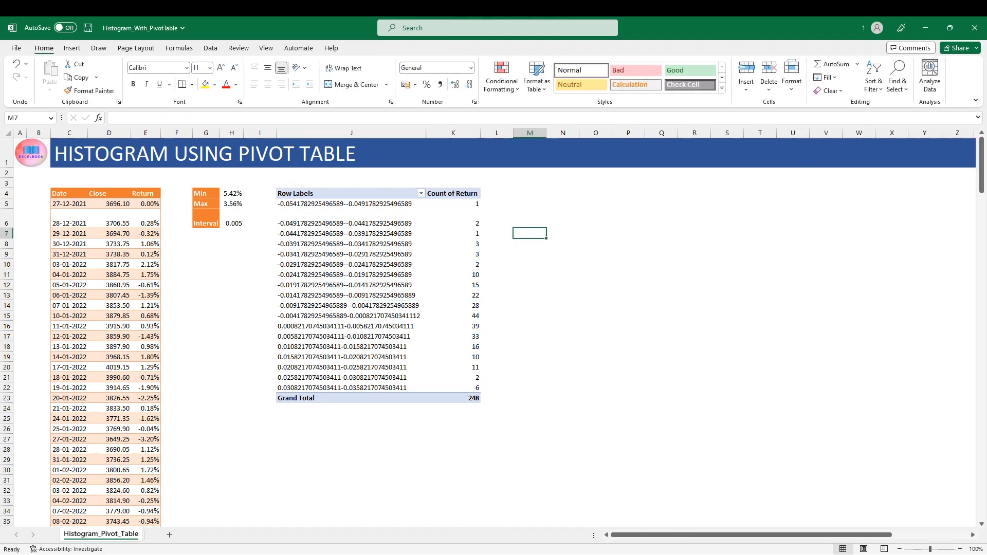
# - Turn off the PivotTable's grand totals for rows and columns
pyautogui.click(352, 398)
pyautogui.hotkey('ctrl', 'Up')
pyautogui.hotkey('ctrl', 'shift', 'Down')
pyautogui.hotkey('ctrl', 'Down')
pyautogui.hotkey('ctrl', 'shift', 'Right')
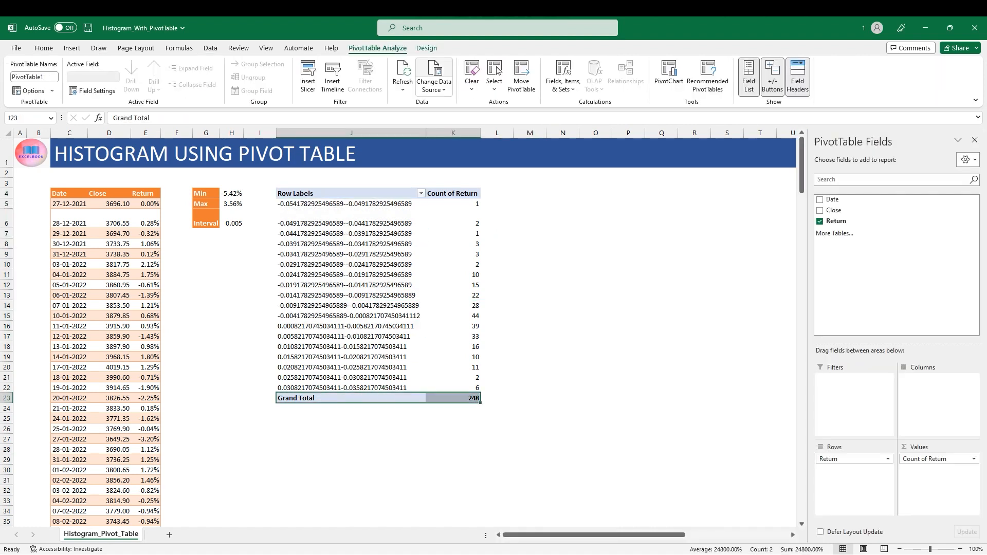
pyautogui.click(427, 48)
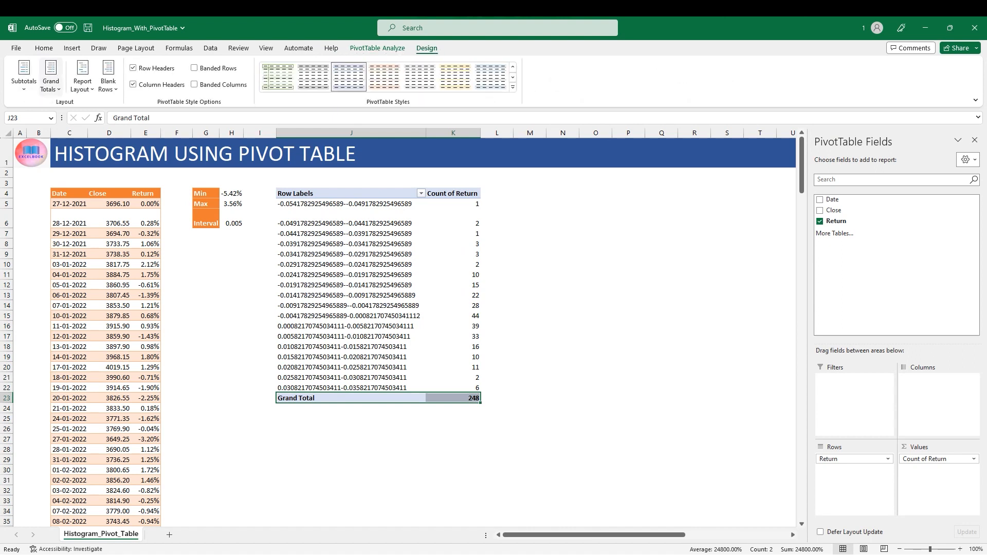
pyautogui.click(51, 75)
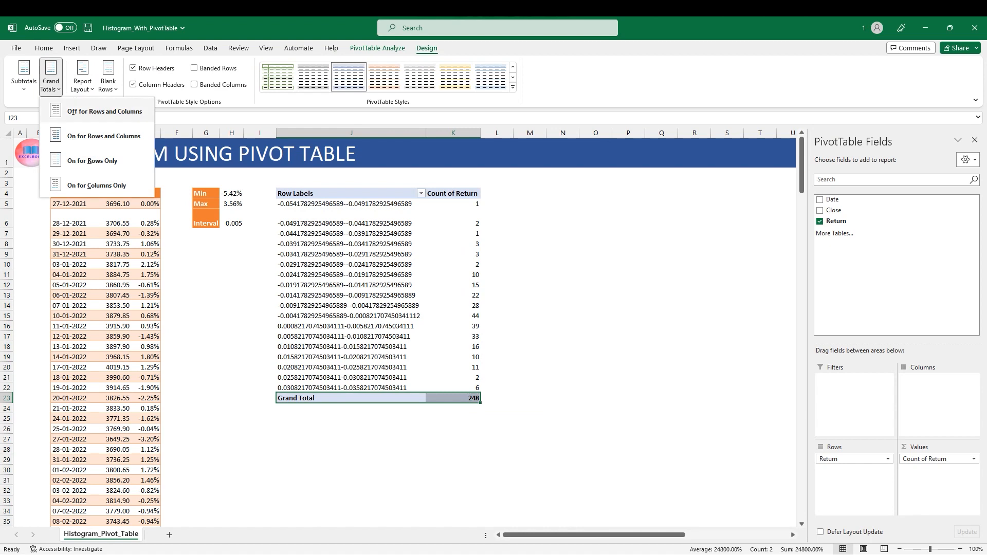
pyautogui.click(104, 112)
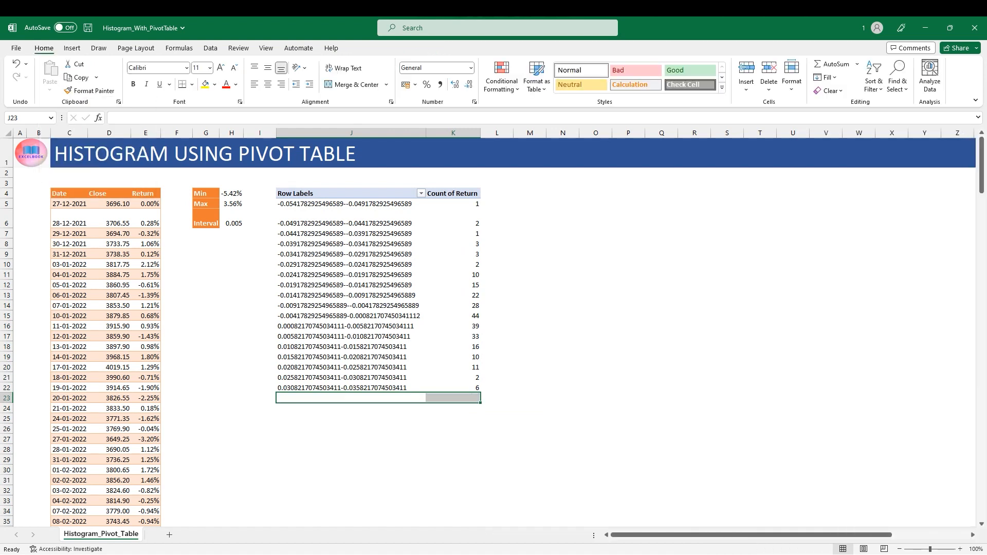
pyautogui.click(563, 378)
pyautogui.click(351, 193)
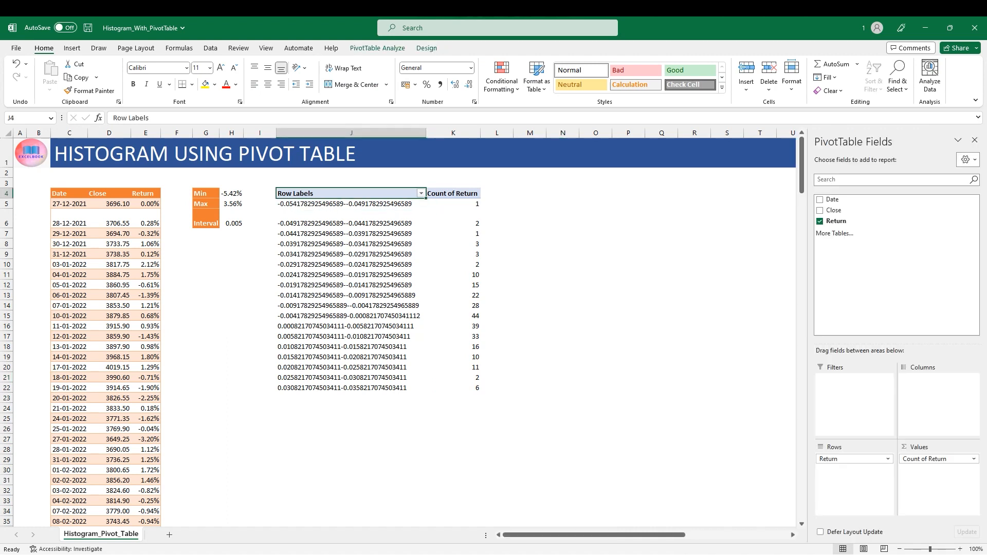
# - Insert a 2-D column chart beside the PivotTable and use the PivotTable as its data source
pyautogui.click(529, 194)
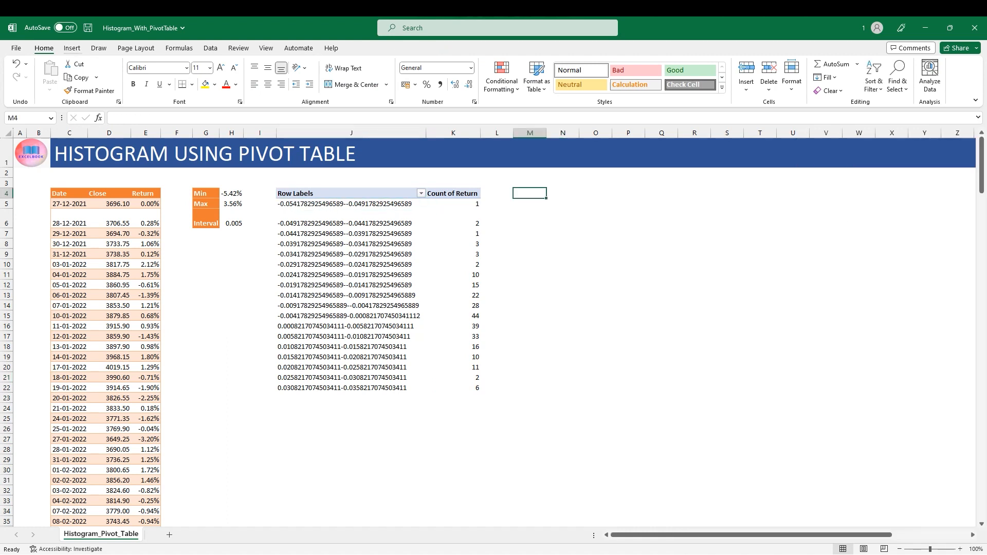
pyautogui.click(72, 48)
pyautogui.click(445, 64)
pyautogui.click(451, 97)
pyautogui.moveTo(484, 309); pyautogui.dragTo(614, 241)
pyautogui.rightClick(630, 268)
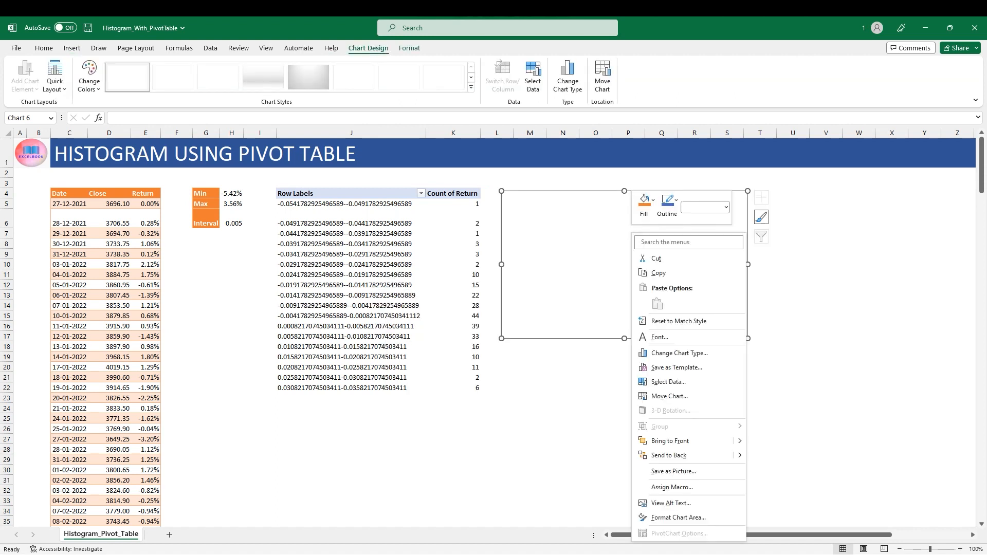
pyautogui.click(669, 382)
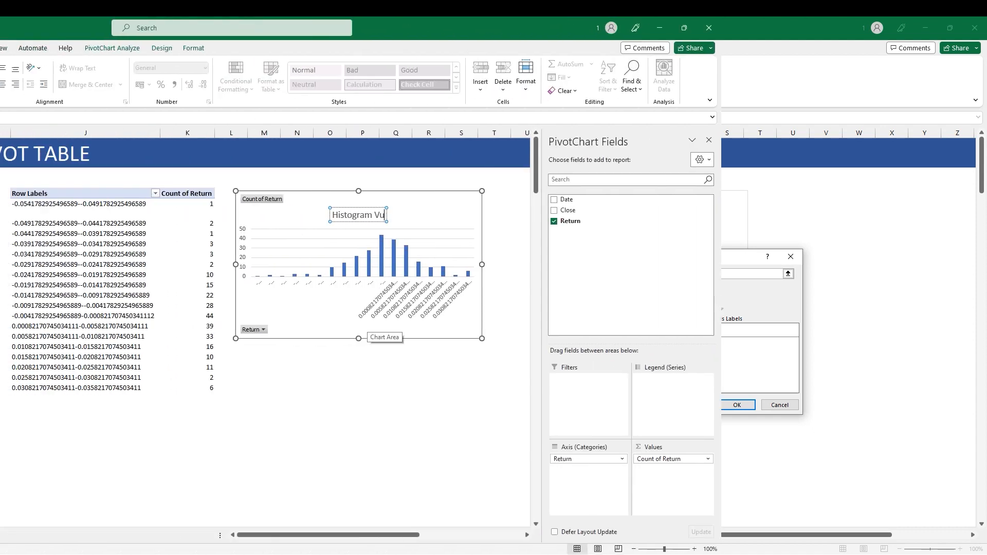
# - Title the chart "Histogram Via Pivot table" and delete its horizontal axis labels
pyautogui.write('ivot table')
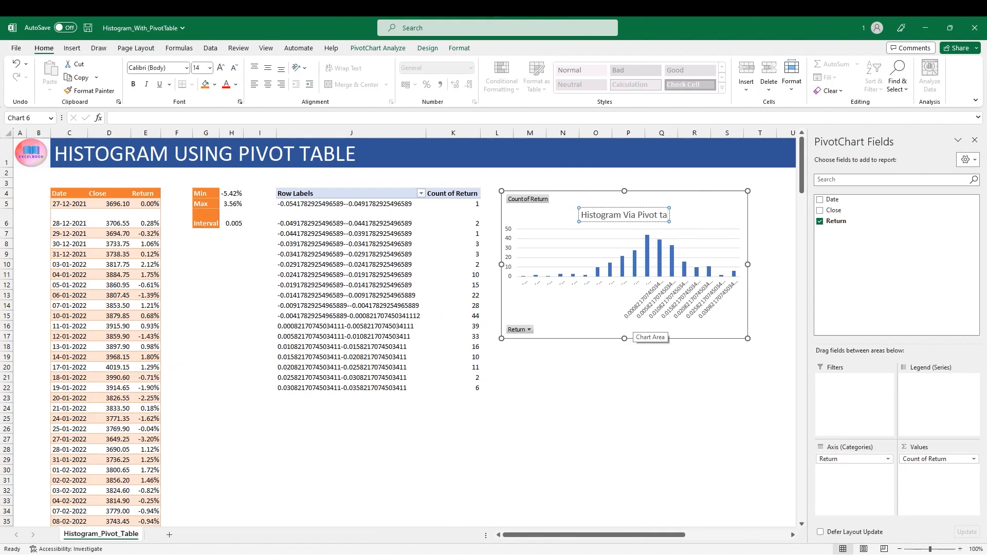
pyautogui.click(661, 387)
pyautogui.click(663, 303)
pyautogui.press('Delete')
pyautogui.click(662, 388)
# - Apply the dark grey chart style with gridlines to the histogram and remove the horizontal axis labels
pyautogui.click(647, 272)
pyautogui.click(591, 200)
pyautogui.click(428, 48)
pyautogui.click(471, 87)
pyautogui.click(309, 106)
pyautogui.click(663, 300)
pyautogui.press('Delete')
# - Fill the histogram's columns with orange
pyautogui.click(659, 288)
pyautogui.rightClick(660, 281)
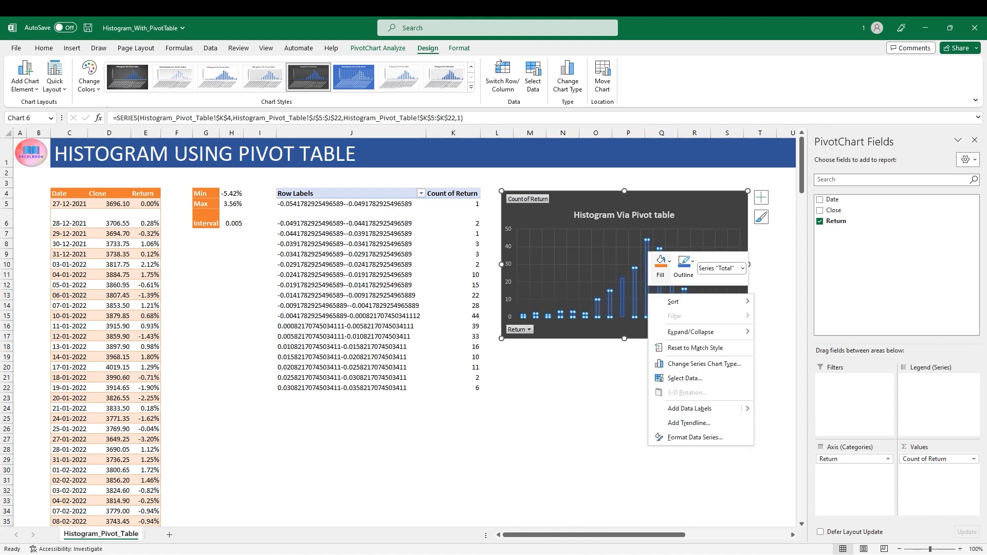
pyautogui.click(662, 264)
pyautogui.click(699, 319)
pyautogui.click(591, 386)
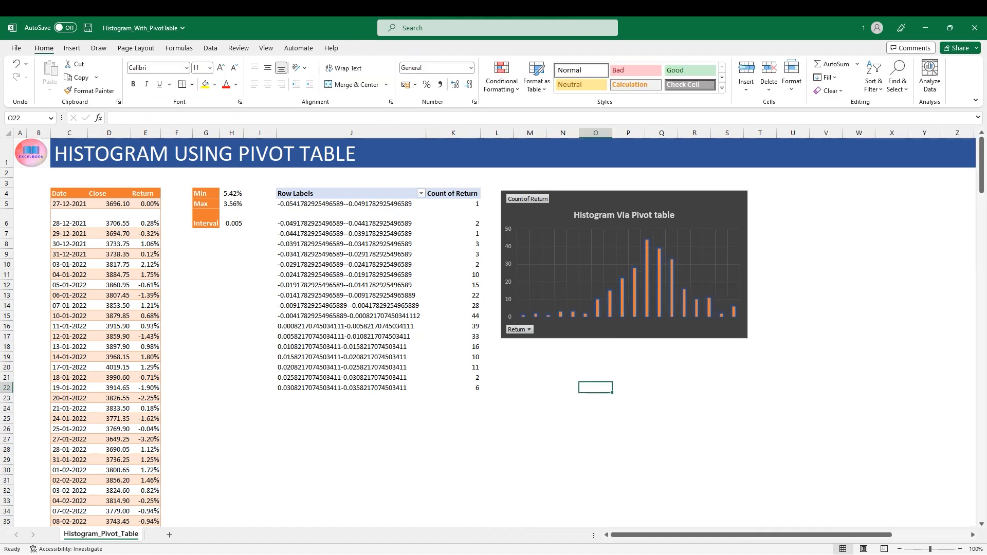
pyautogui.click(309, 195)
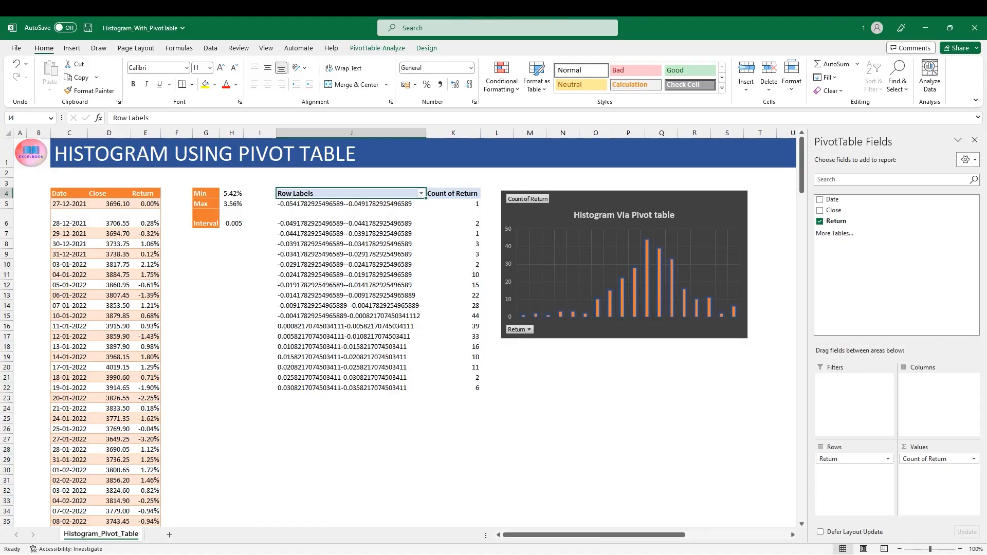